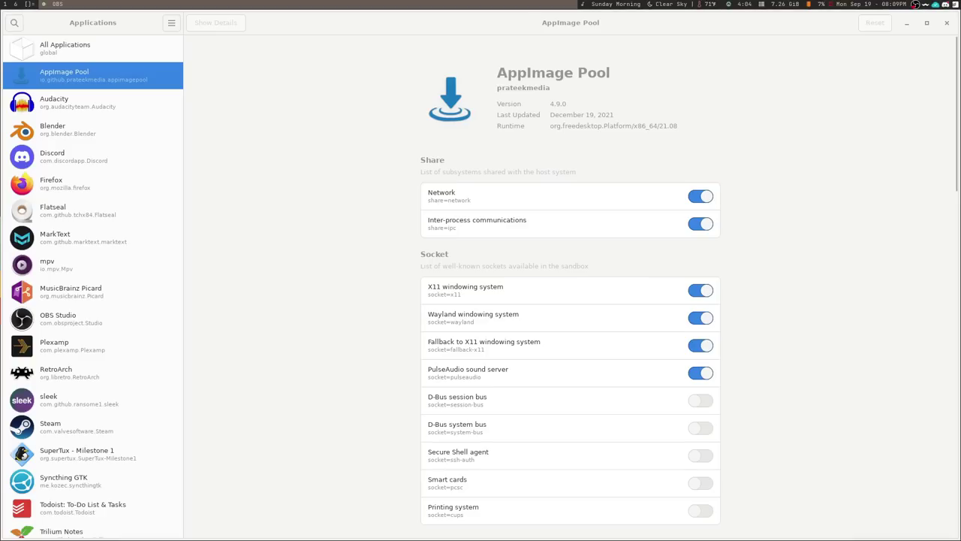
Step: Review the share, socket and device permissions of AppImage Pool
left_click(550, 289)
scroll(546, 264, "down", 9)
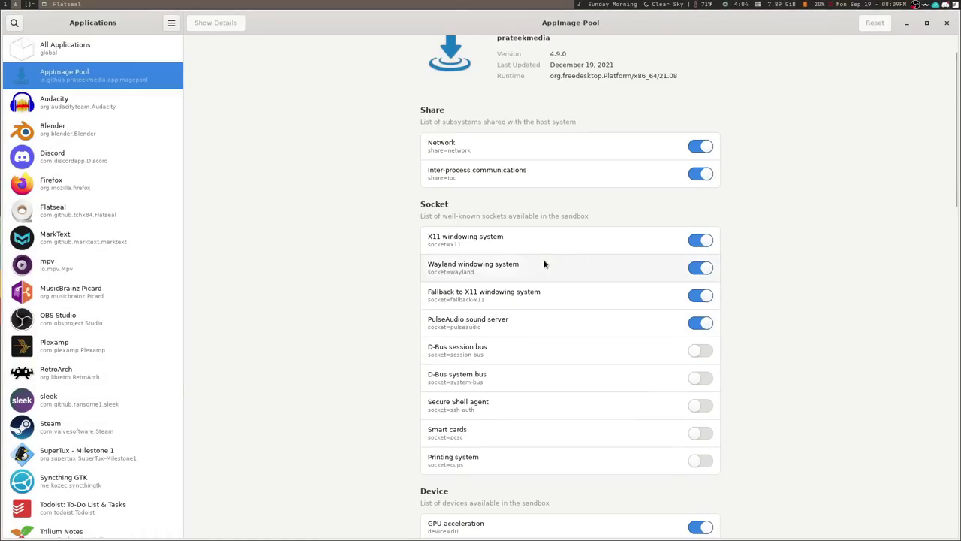
scroll(545, 275, "up", 3)
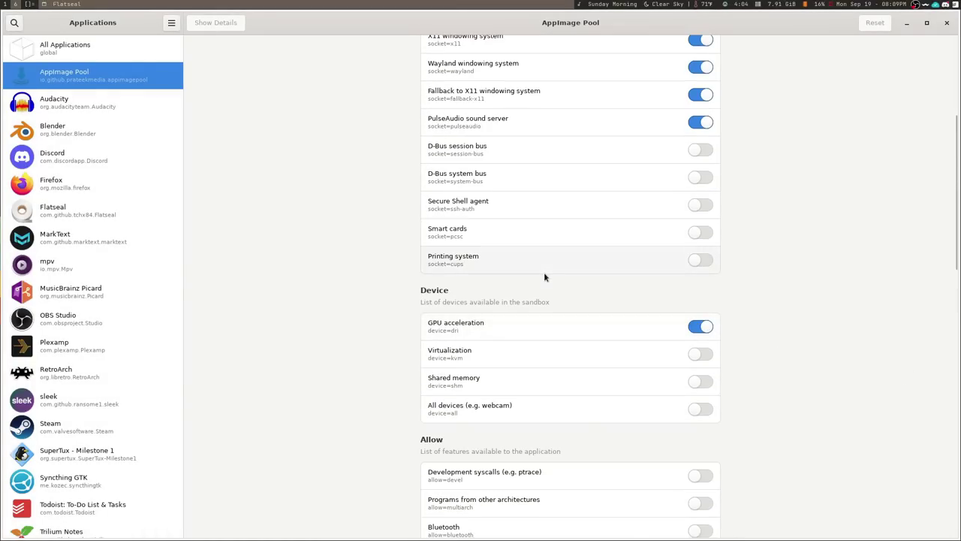
Step: Examine Discord's permissions, including its All user files access, session bus names, devices, sockets and shared subsystems
left_click(97, 159)
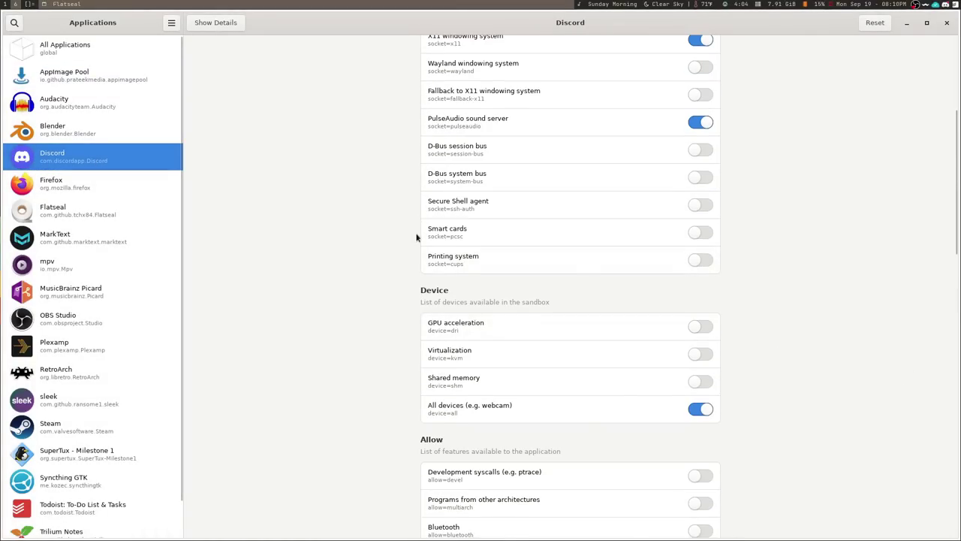
scroll(415, 240, "down", 10)
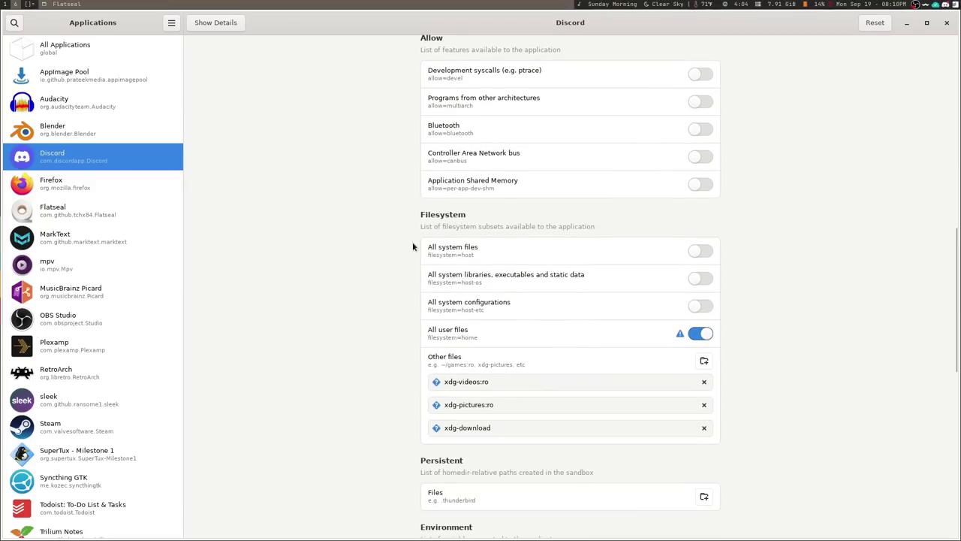
left_click(703, 333)
left_click(697, 337)
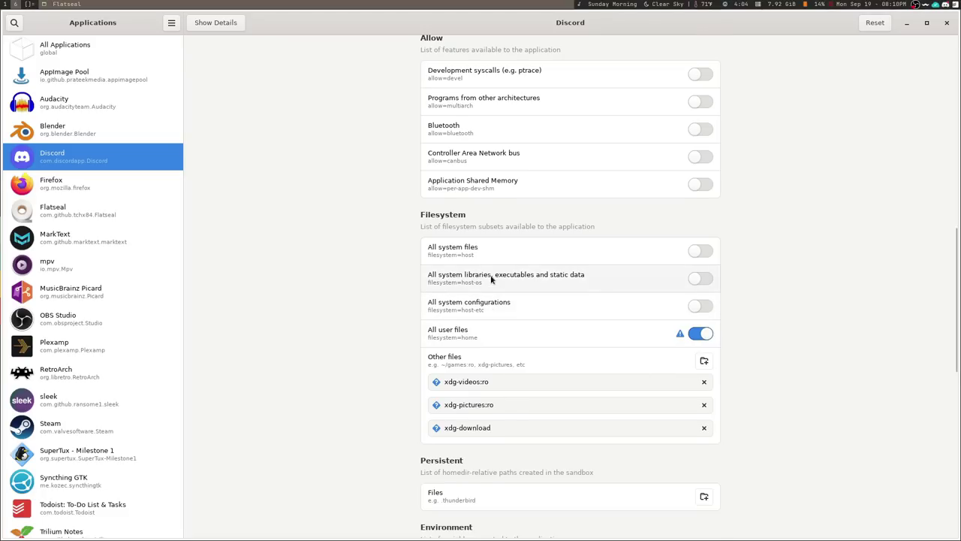
scroll(492, 279, "down", 10)
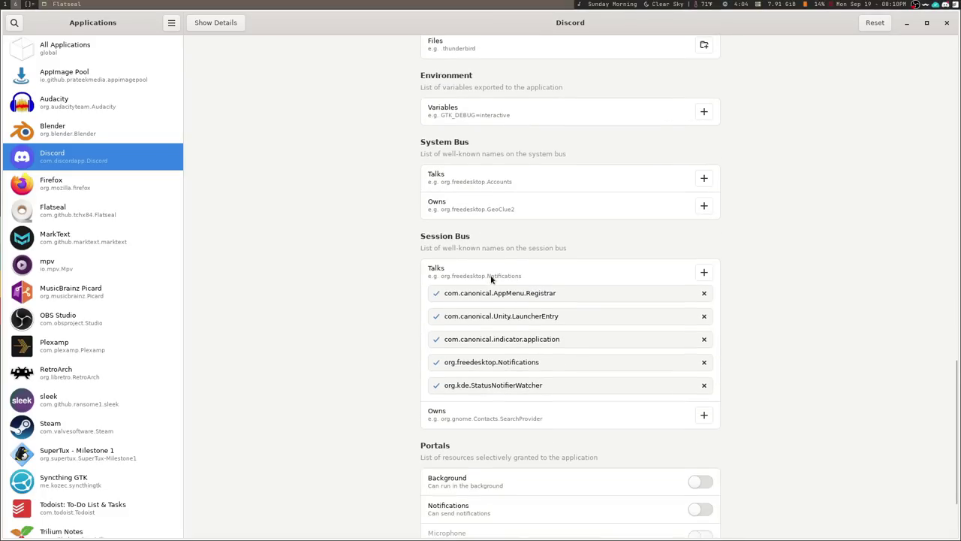
scroll(491, 280, "down", 3)
scroll(491, 280, "up", 10)
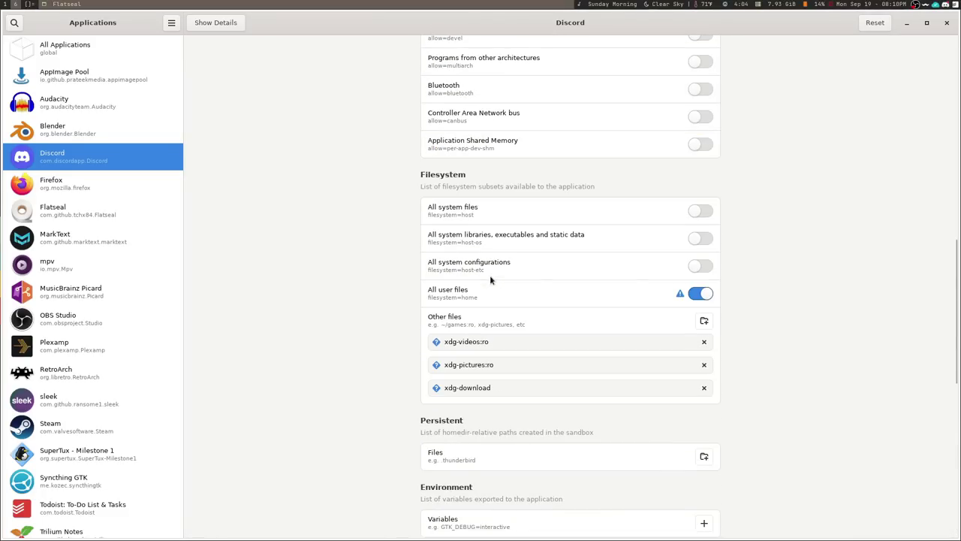
scroll(490, 279, "up", 8)
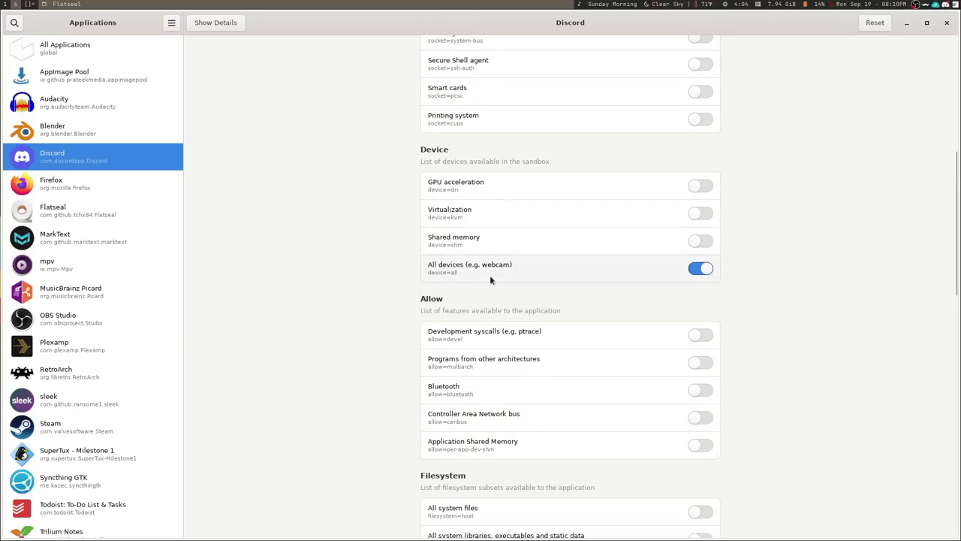
scroll(490, 278, "up", 2)
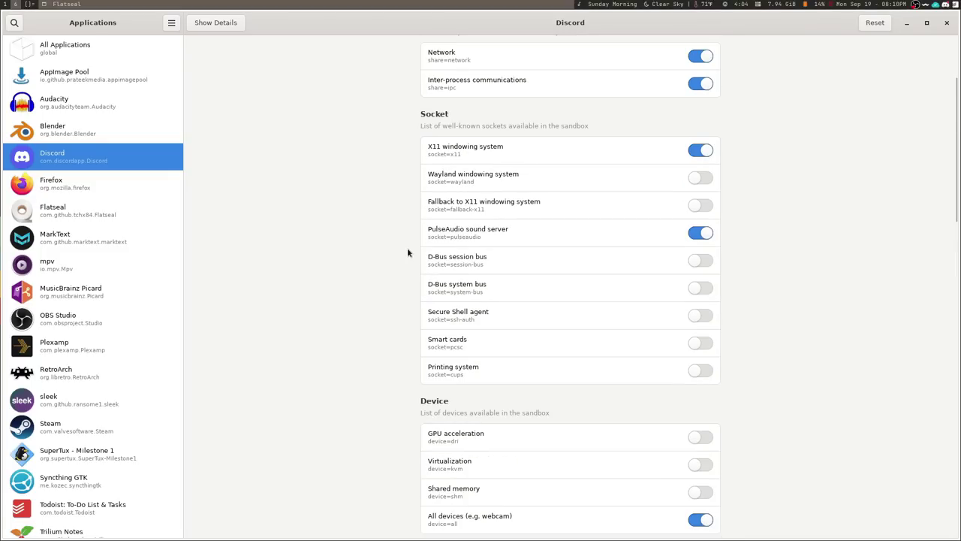
scroll(407, 253, "up", 2)
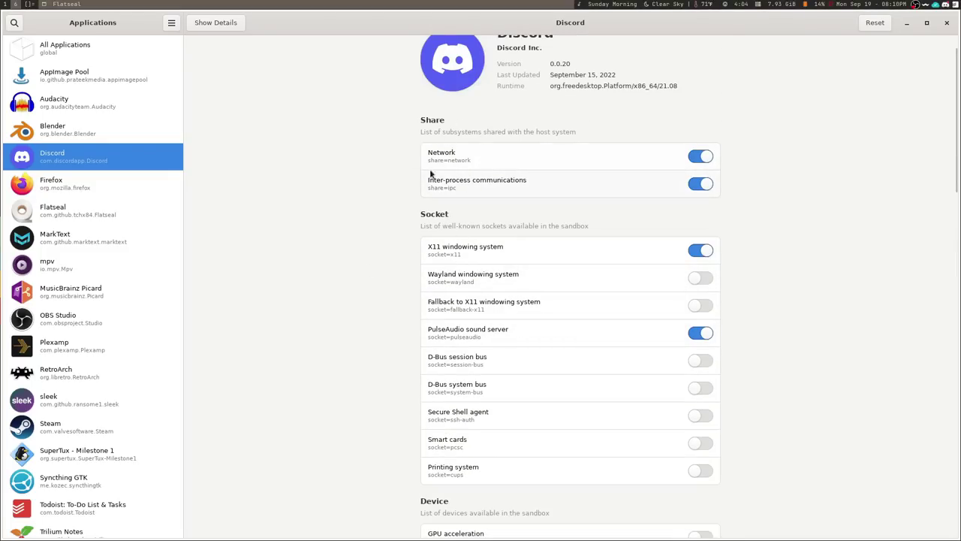
scroll(351, 174, "down", 7)
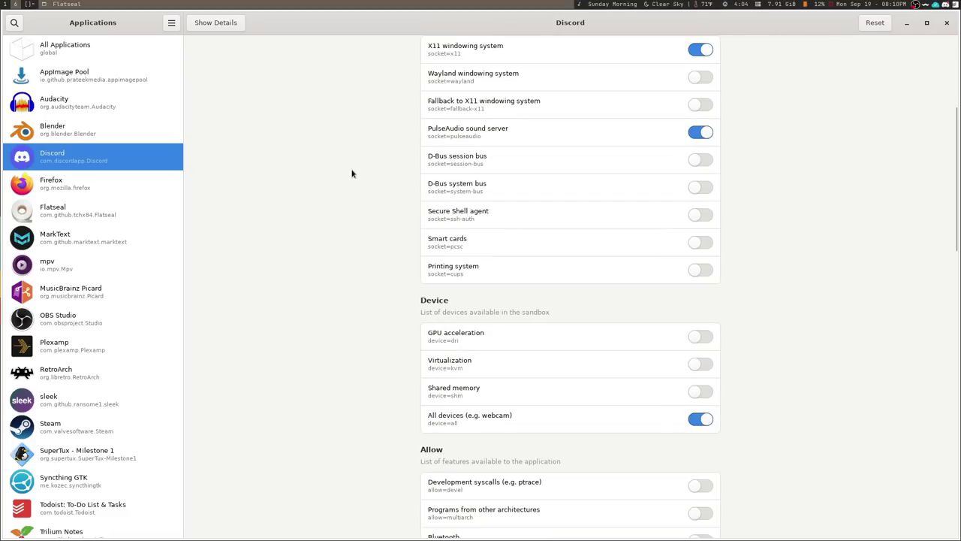
scroll(352, 174, "down", 2)
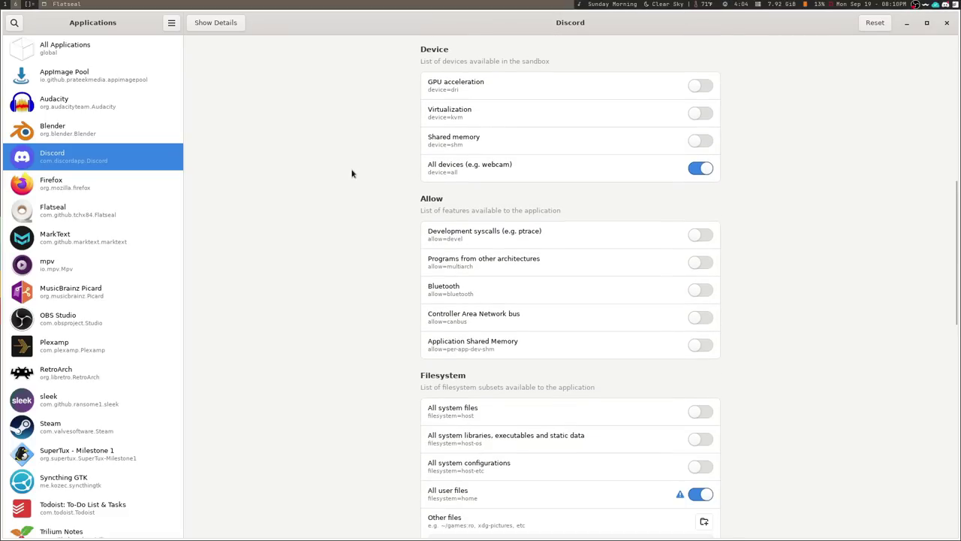
scroll(351, 174, "down", 1)
Step: Examine Firefox's filesystem, persistent, environment and bus permissions, and look through the list of installed applications
left_click(113, 200)
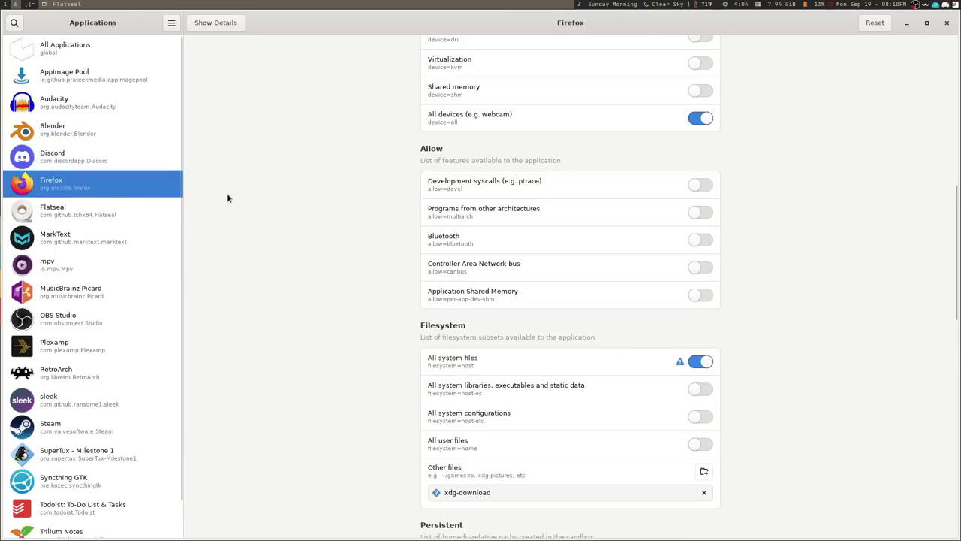
scroll(385, 231, "down", 4)
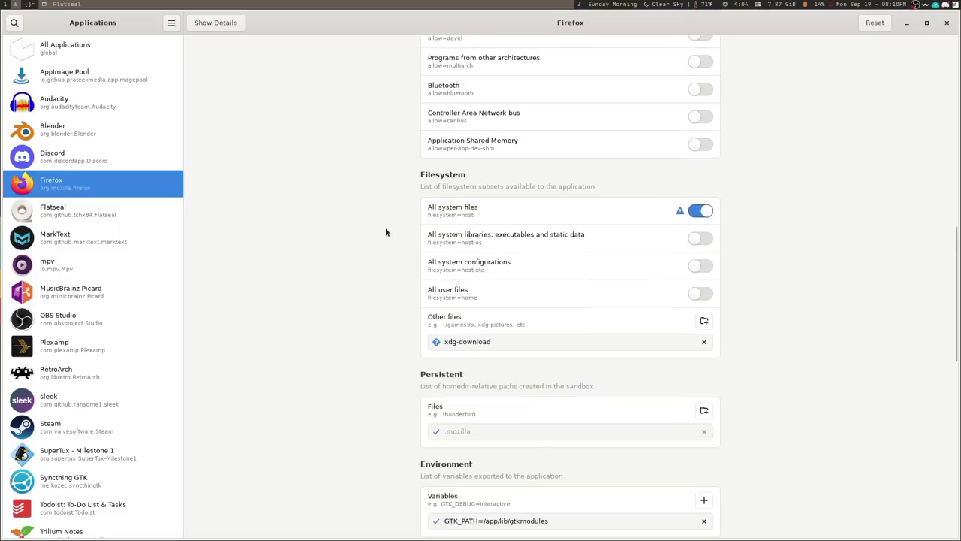
scroll(386, 232, "down", 3)
scroll(386, 232, "down", 6)
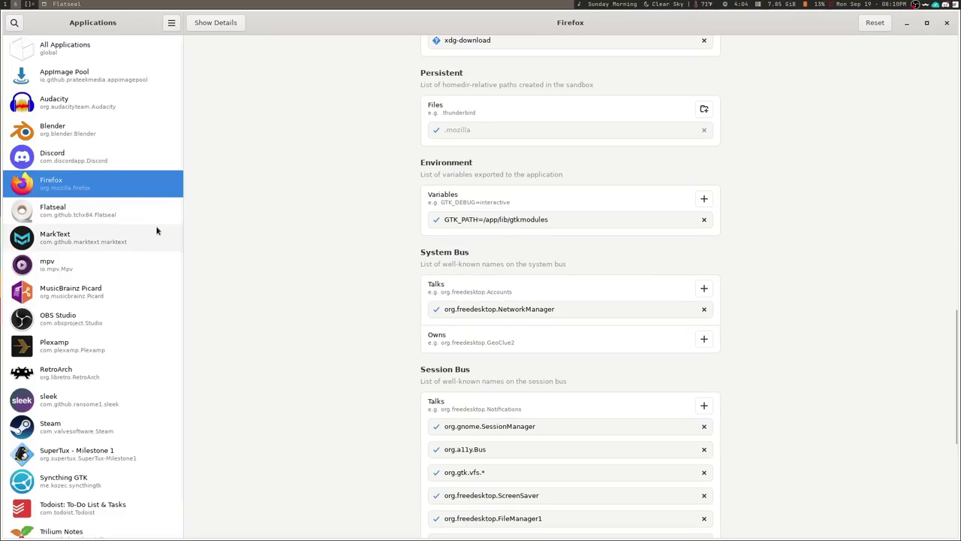
scroll(103, 312, "down", 1)
scroll(103, 311, "up", 1)
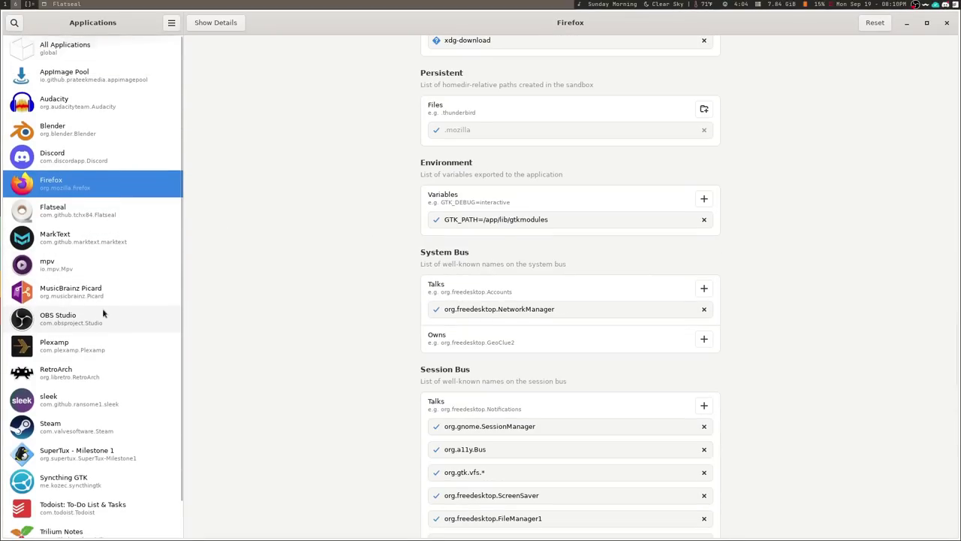
scroll(103, 312, "down", 1)
scroll(103, 312, "up", 1)
scroll(103, 312, "down", 1)
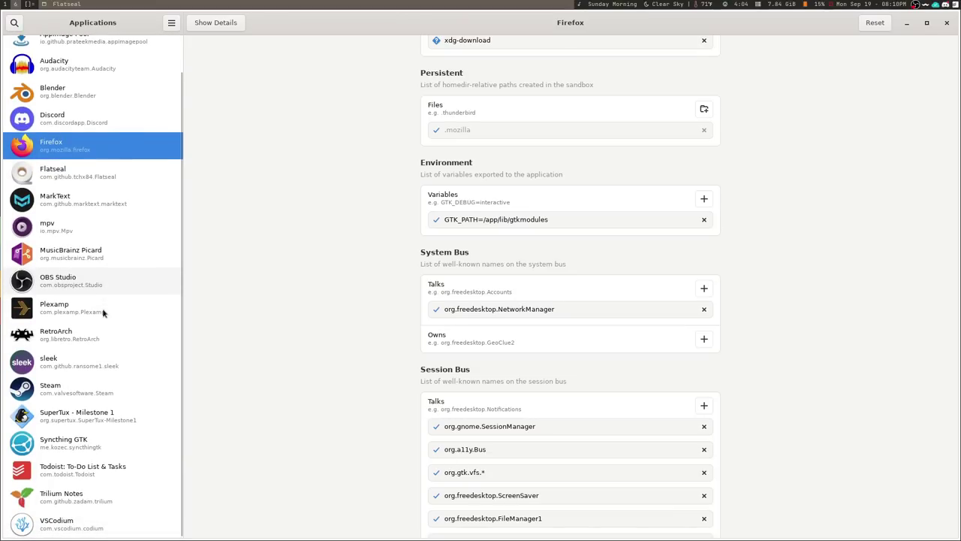
scroll(103, 312, "up", 1)
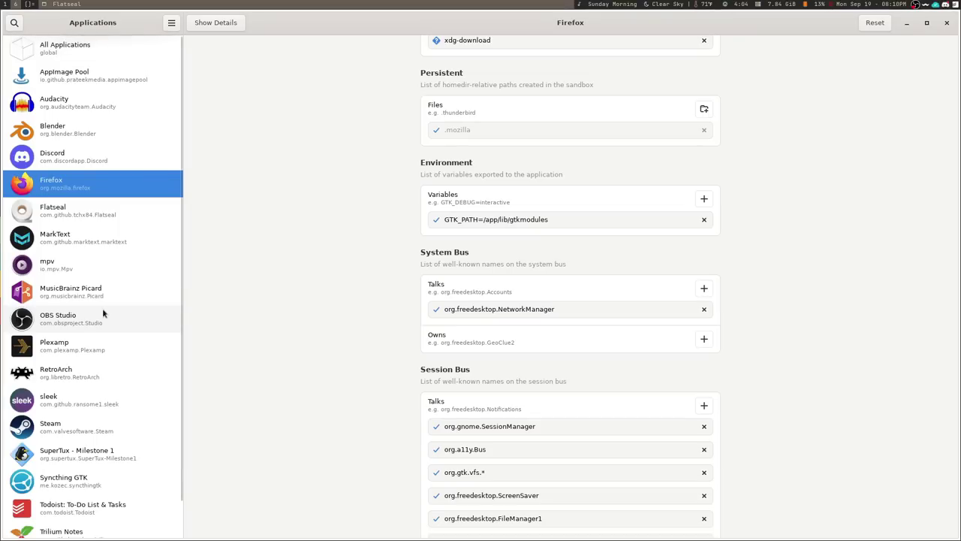
Step: Examine Blender's permissions from its portals and filesystem access up to its devices, sockets and shared subsystems
left_click(92, 128)
scroll(402, 257, "down", 3)
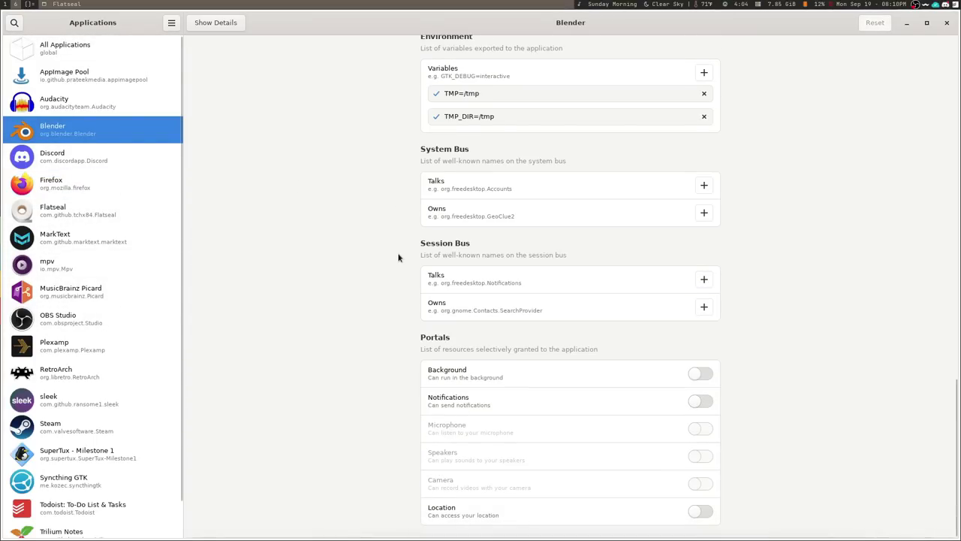
scroll(399, 258, "up", 5)
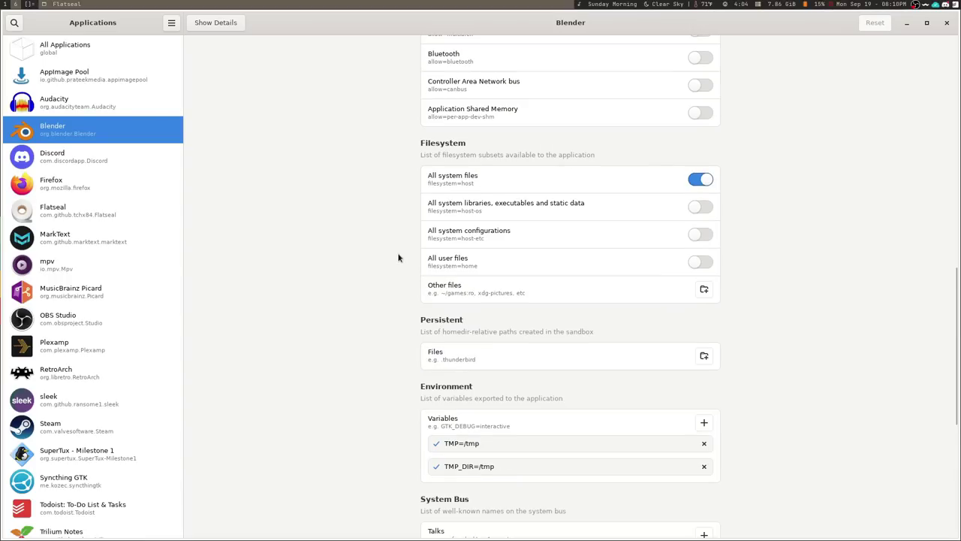
scroll(399, 258, "up", 1)
scroll(399, 258, "up", 4)
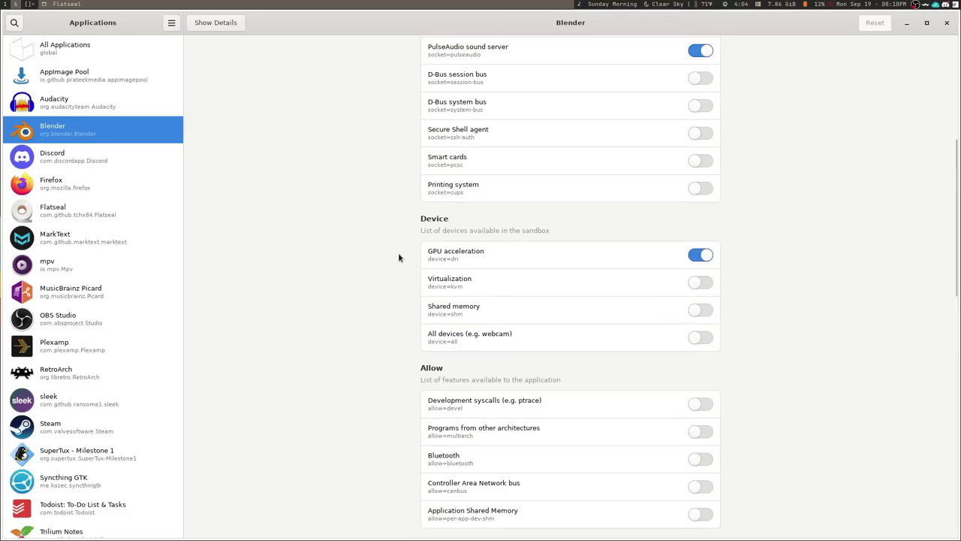
scroll(399, 258, "up", 1)
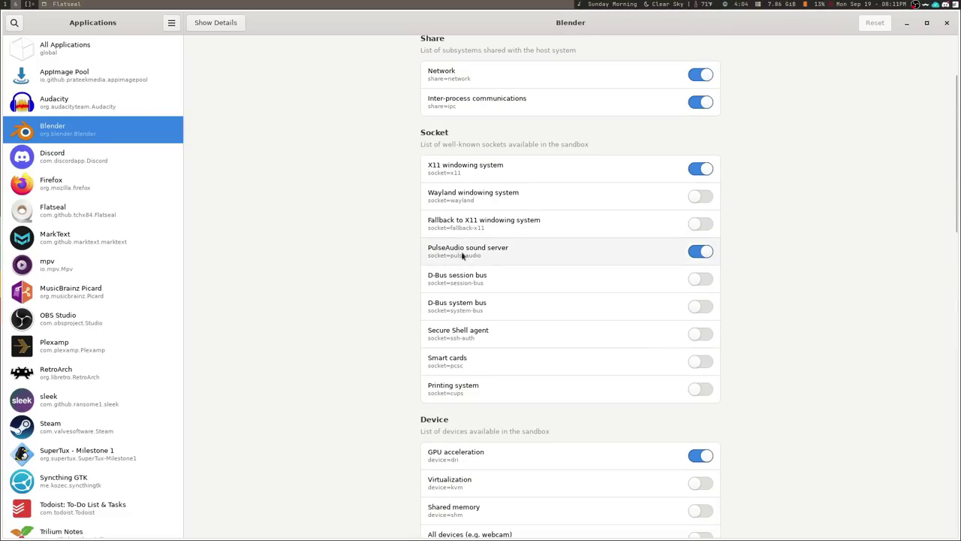
scroll(470, 158, "up", 3)
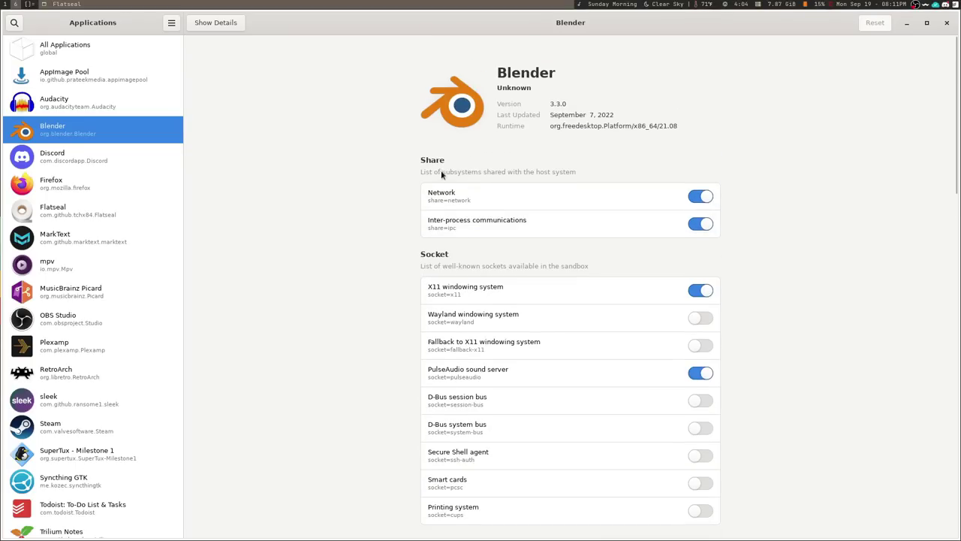
Step: Switch to the Alacritty terminal and complete the flatpak run command with the app ID com.github.ransome1.sleek
key("alt+Tab")
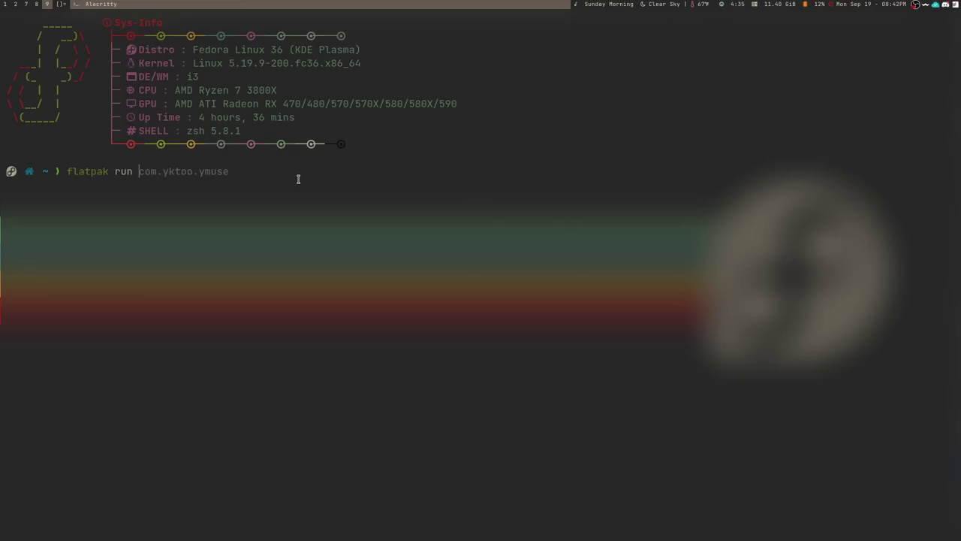
type("com.rans")
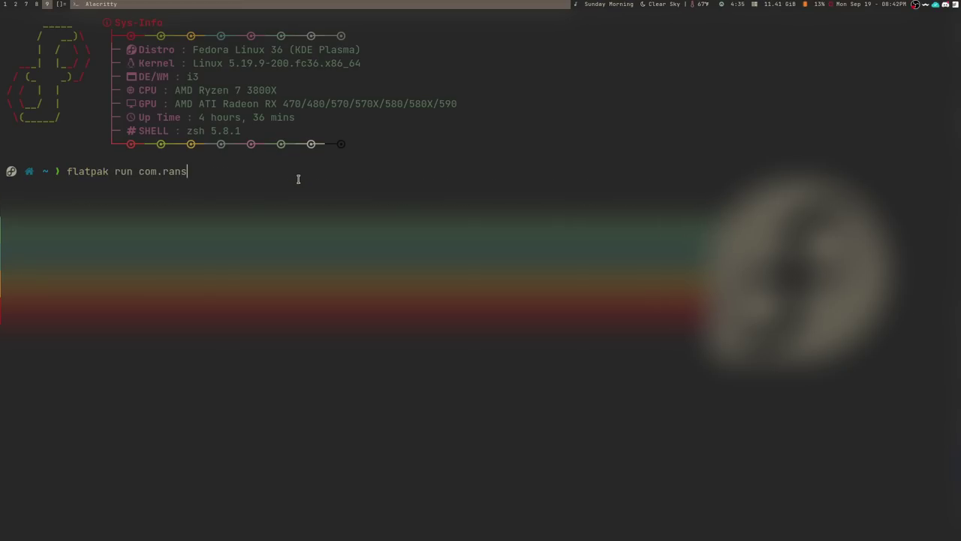
key("BackSpace")
key("BackSpace")
key("BackSpace")
key("Tab")
type("gi")
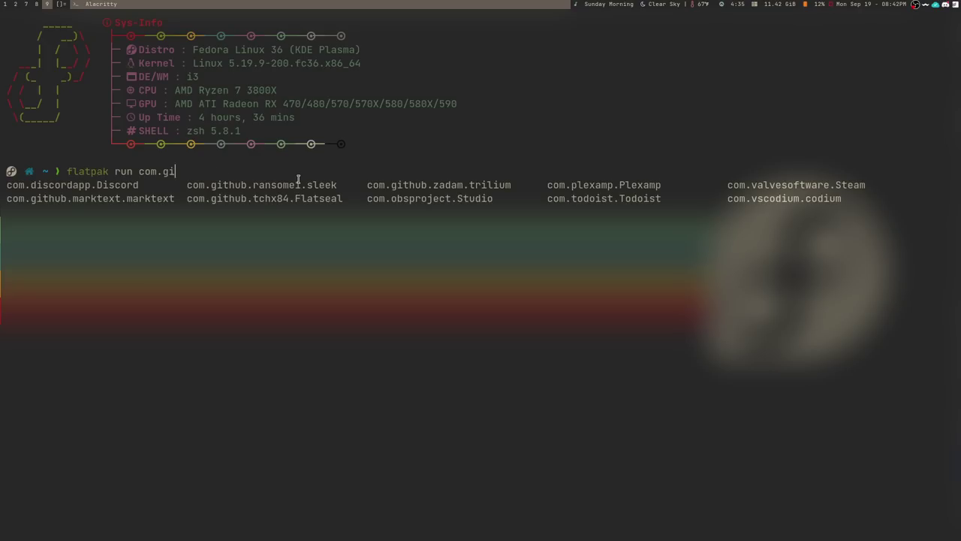
key("Tab")
type("rans")
key("Tab")
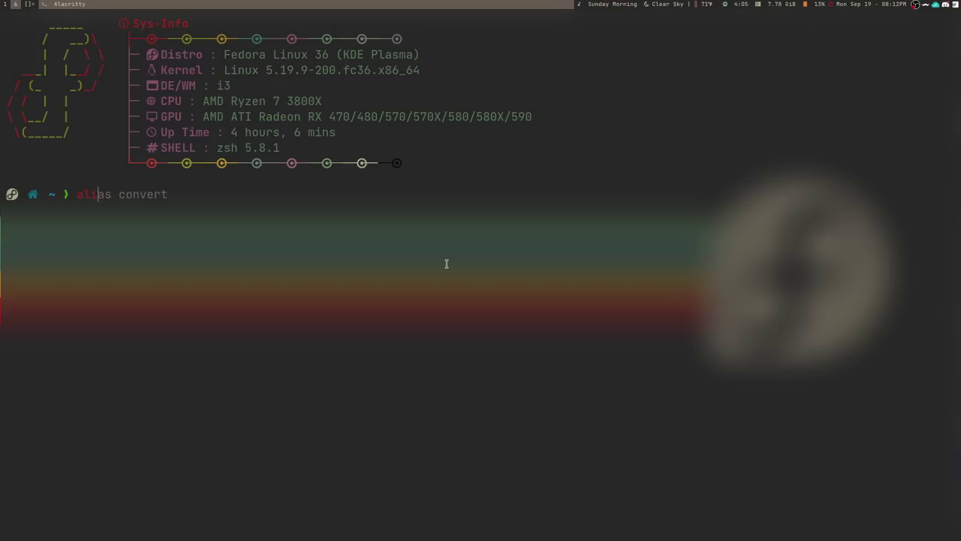
Step: Define the shell alias flat="flatpak run"
type("as flat=\"flatpak run")
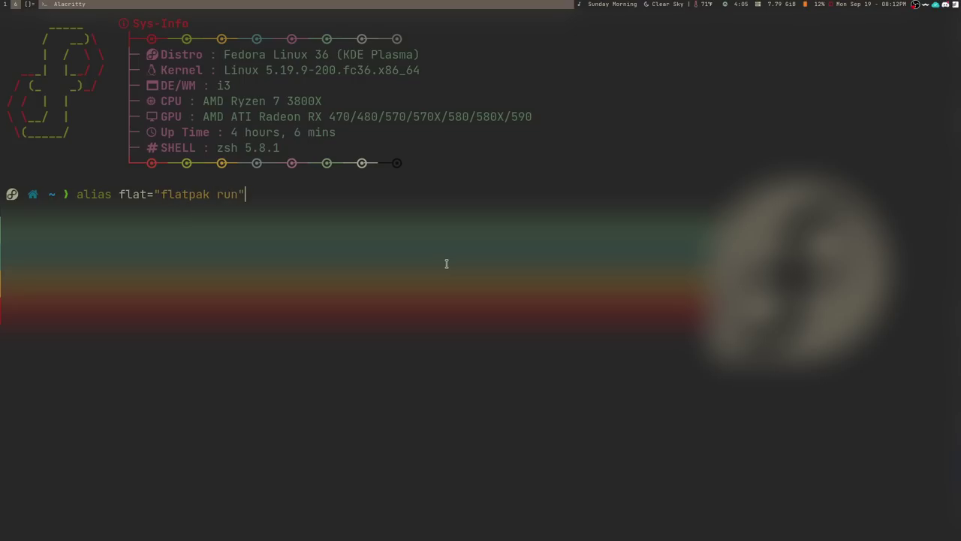
type("\"")
key("Return")
Step: Launch Plexamp through the flat alias with the app ID com.plexamp.Plexamp
type("flat")
type("com.plexamp.Plexamp")
key("Return")
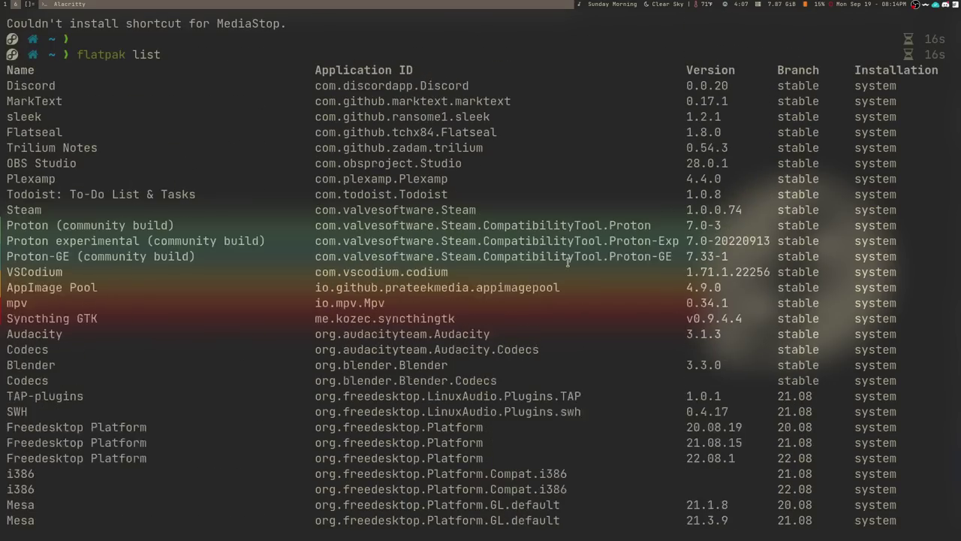
Step: Examine the flatpak list output, including its Application ID, Version, Branch and Installation columns and the installed runtimes
left_click_drag(297, 160, 433, 162)
left_click(311, 179)
left_click_drag(310, 178, 508, 179)
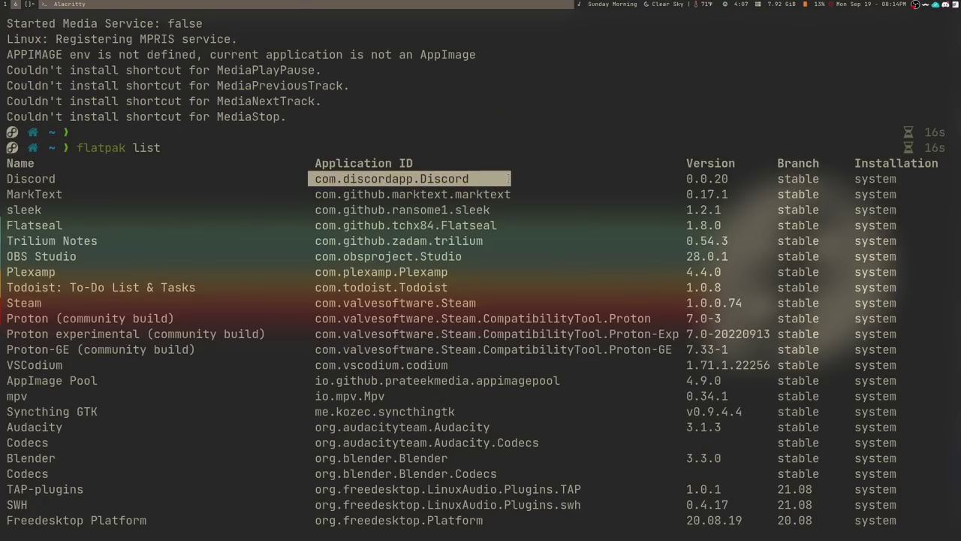
scroll(316, 204, "down", 6)
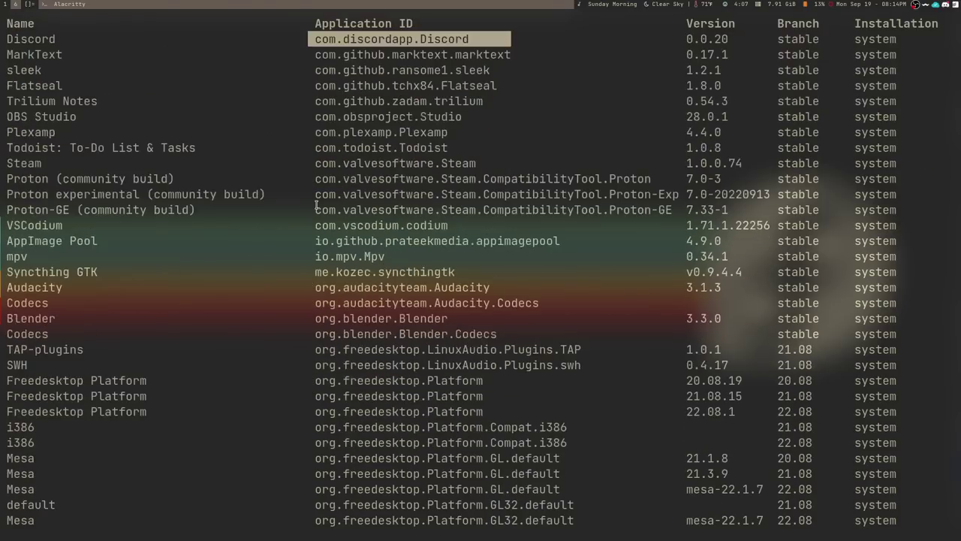
scroll(322, 201, "up", 5)
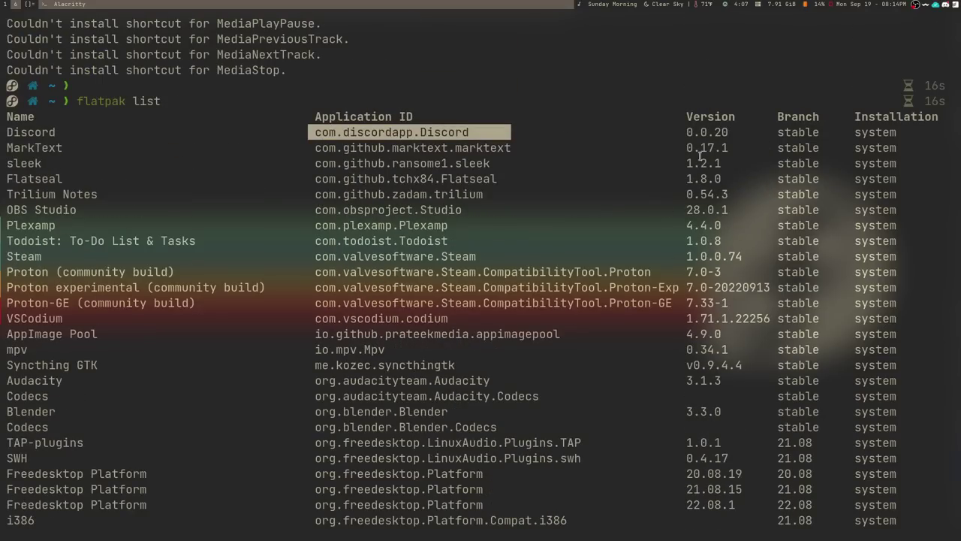
double_click(699, 116)
double_click(798, 116)
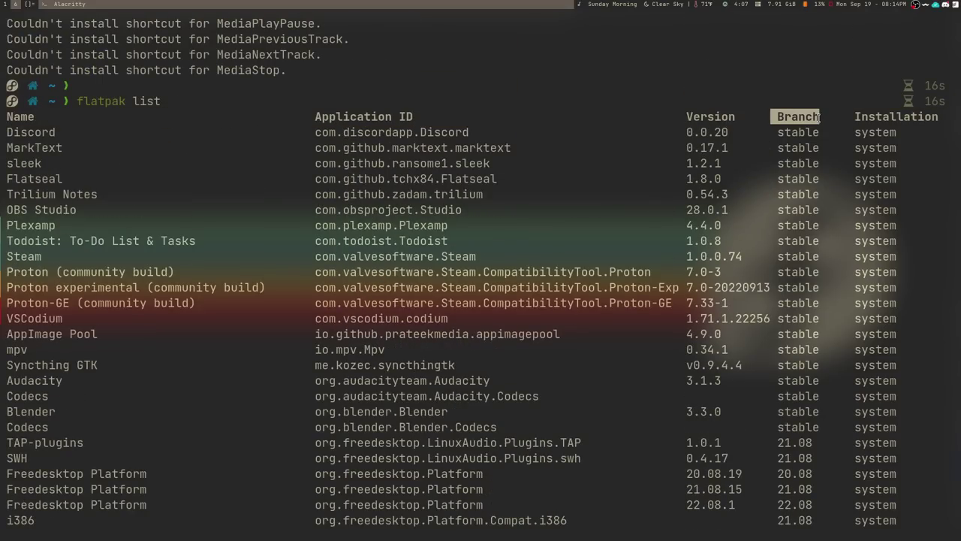
left_click_drag(854, 117, 907, 118)
left_click(905, 120)
scroll(661, 257, "down", 5)
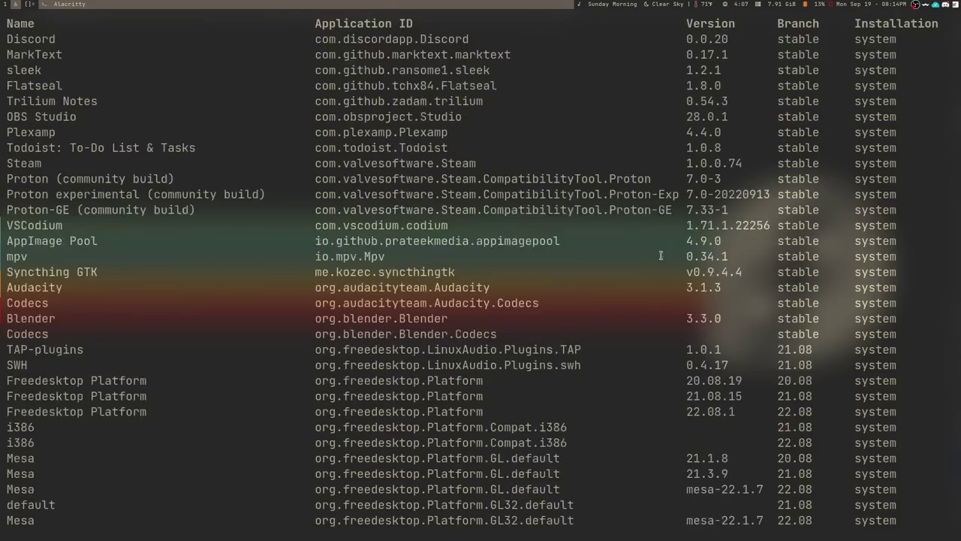
scroll(661, 256, "down", 3)
scroll(661, 256, "up", 10)
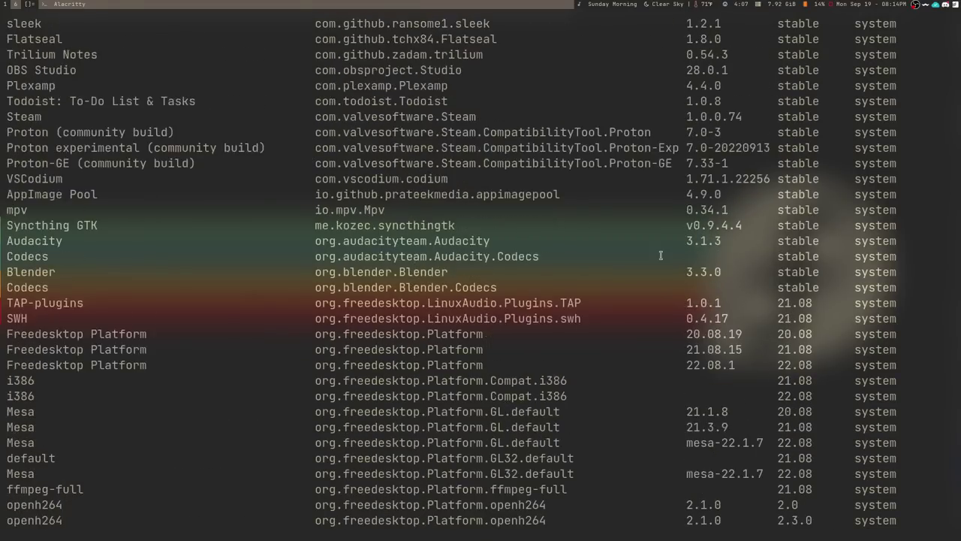
Step: Review the flatpak list output and highlight its Application ID column heading
scroll(661, 256, "up", 4)
scroll(664, 256, "down", 7)
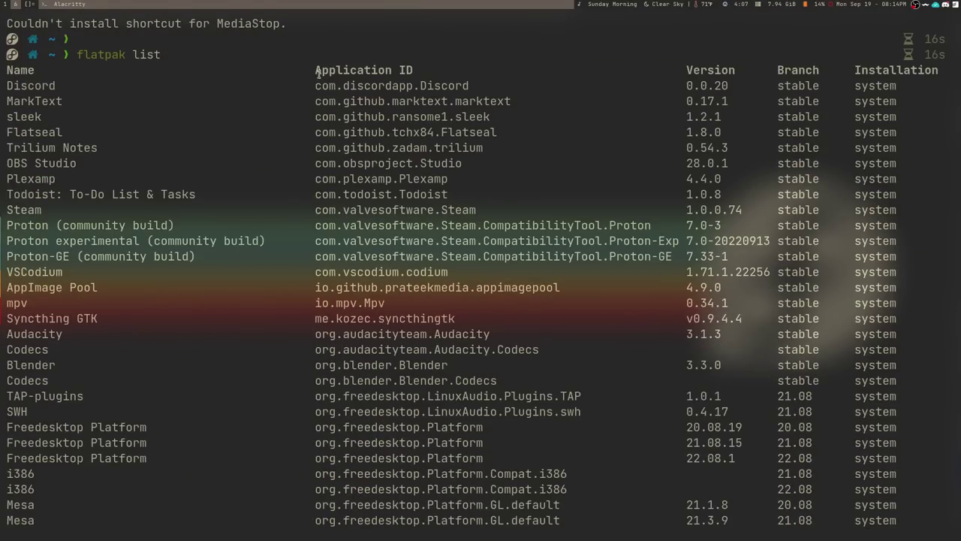
left_click_drag(319, 72, 423, 69)
left_click(424, 69)
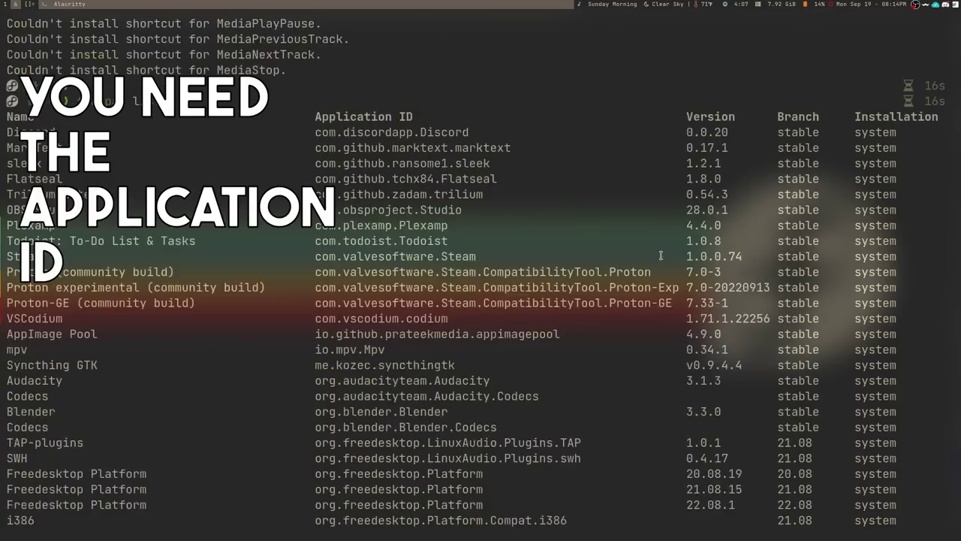
scroll(665, 256, "down", 3)
scroll(665, 256, "down", 1)
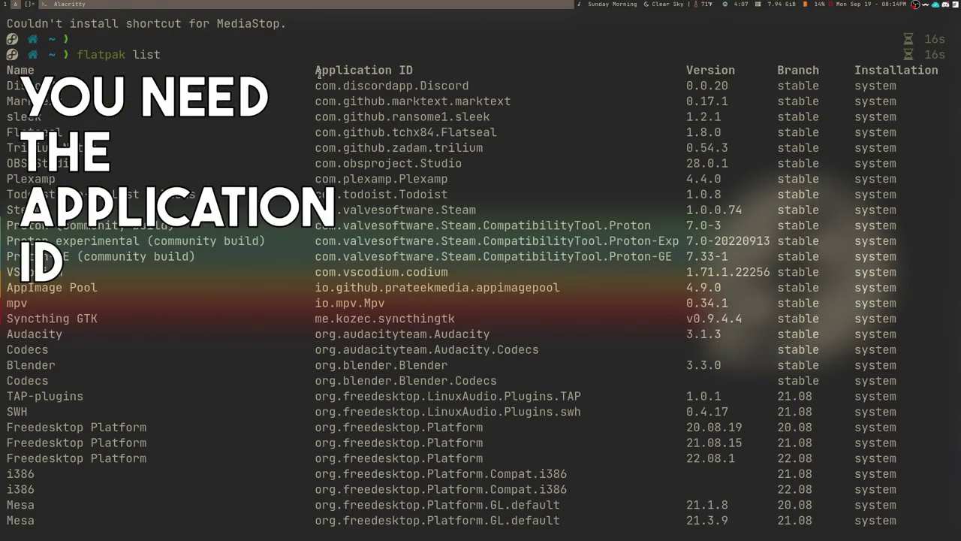
left_click_drag(316, 71, 423, 70)
left_click(424, 69)
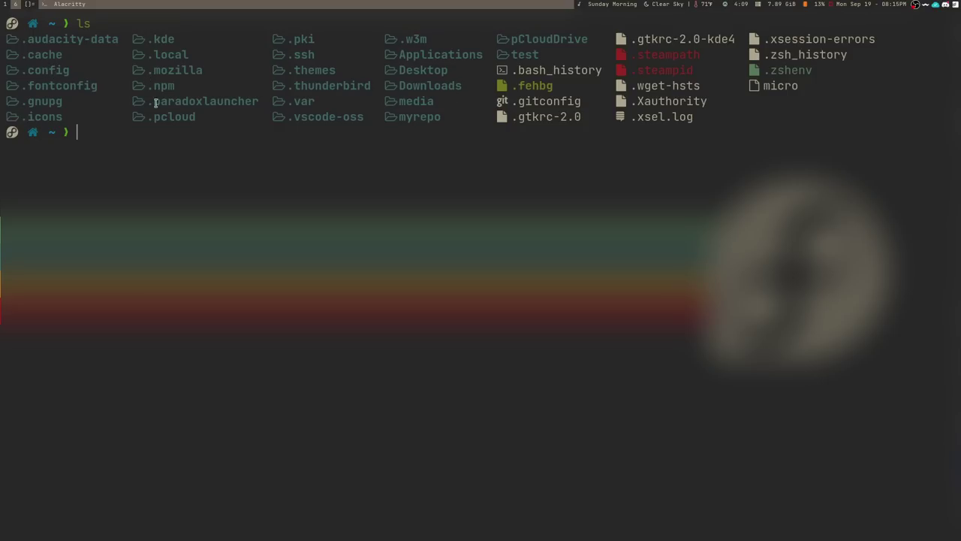
Step: Highlight the .themes folder in the home directory listing and list its contents with ls .themes
left_click_drag(335, 69, 266, 70)
left_click(260, 145)
type("ls .t")
key("Tab")
key("Tab")
key("Tab")
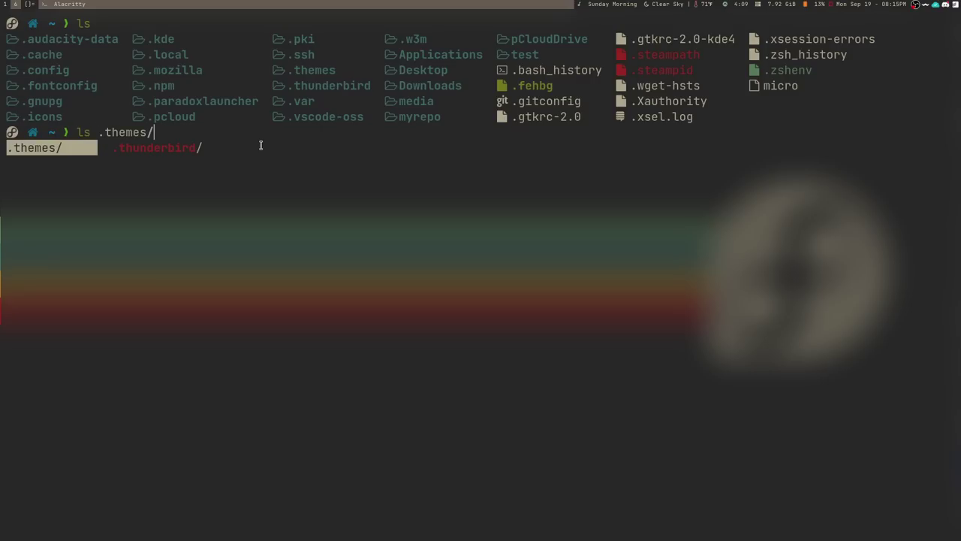
key("Return")
key("Return")
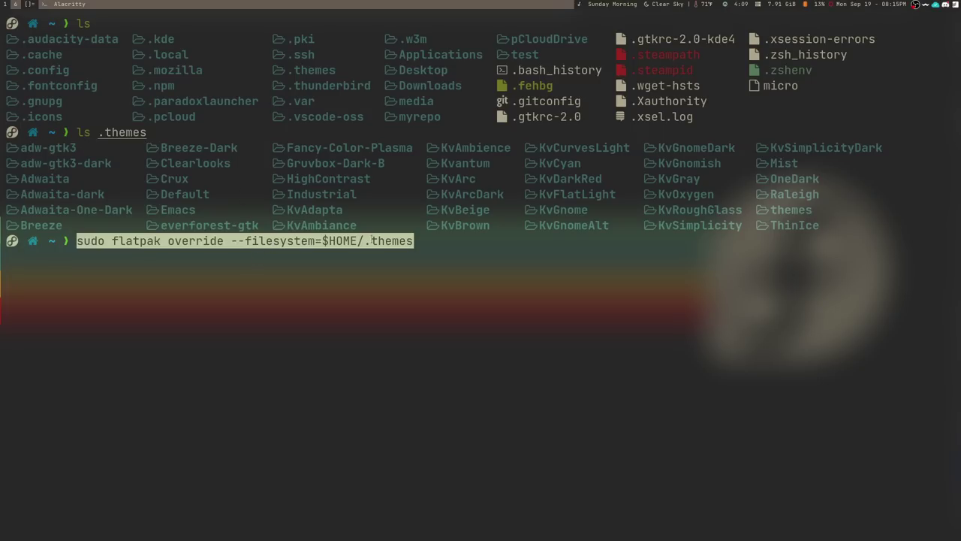
Step: Run sudo flatpak override --filesystem=$HOME/.themes to give Flatpak apps access to the themes folder, entering the sudo password
left_click_drag(71, 241, 293, 241)
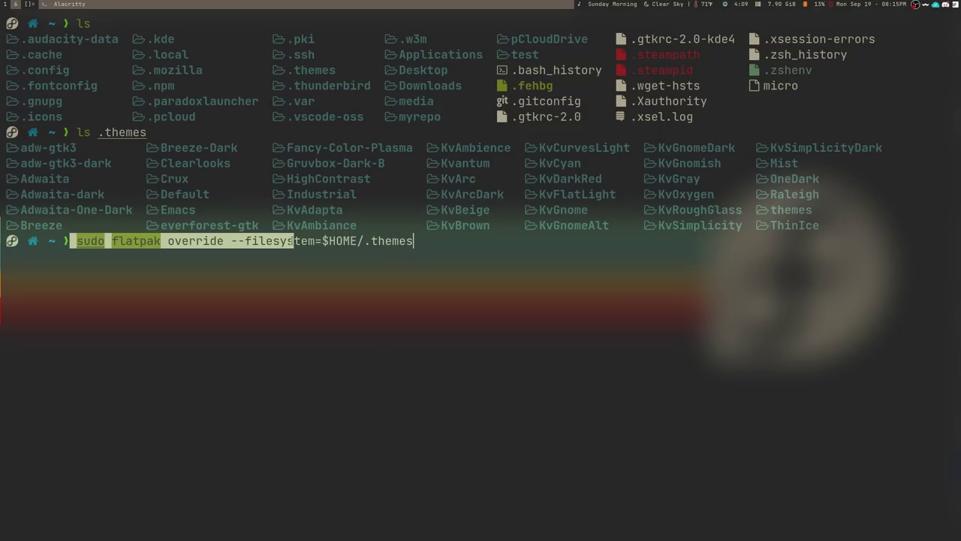
left_click(291, 241)
key("Return")
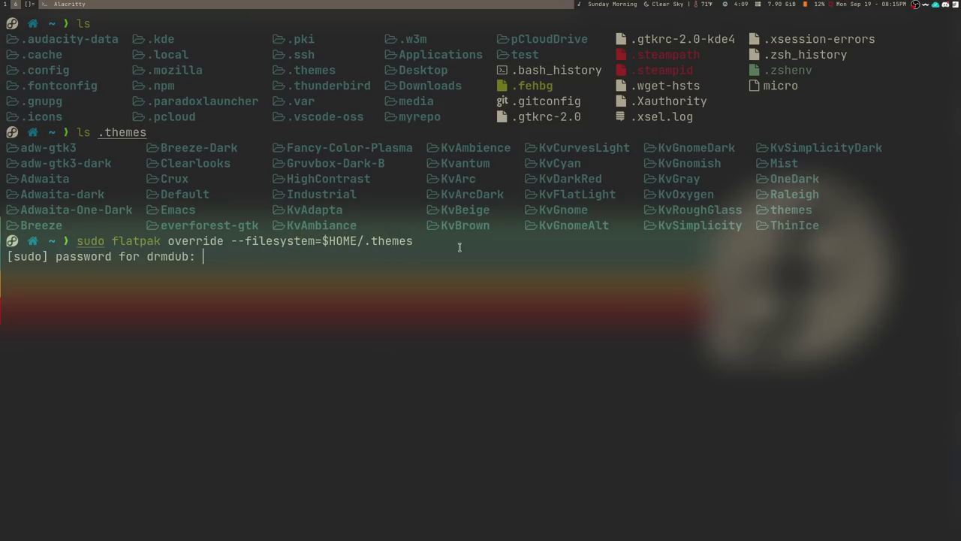
key("Return")
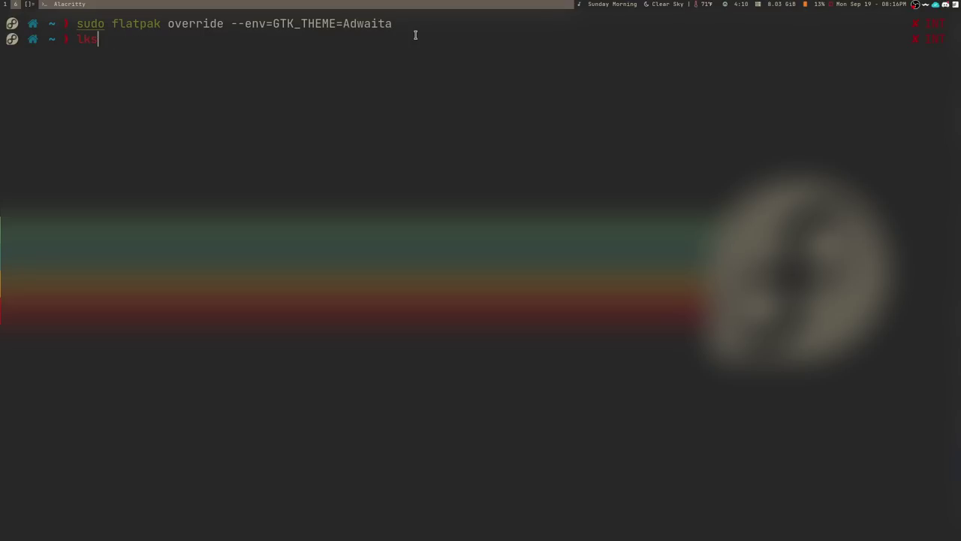
Step: Correct the mistyped command to ls .themes, run it, and highlight the Adwaita-dark theme name in the listing
key("BackSpace")
key("BackSpace")
type("s")
key("Right")
key("Return")
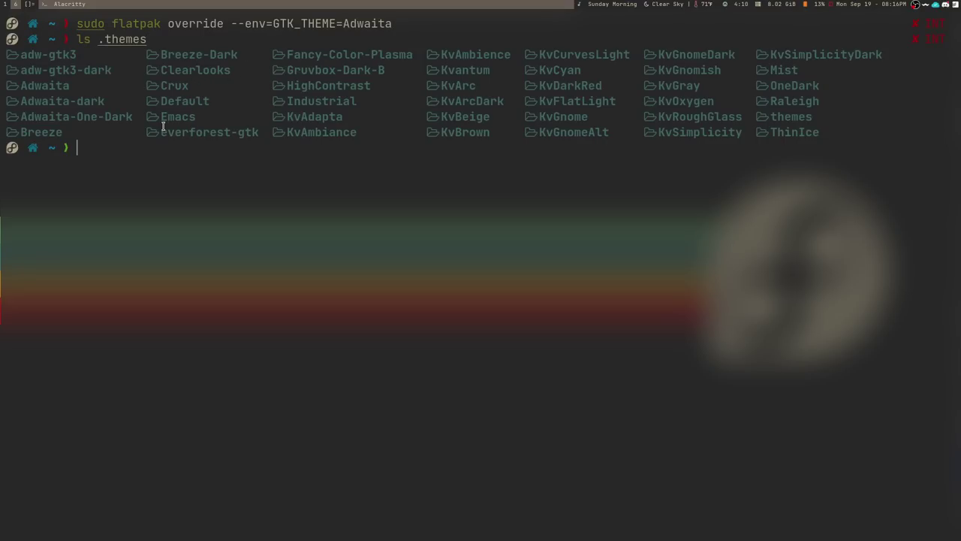
left_click_drag(112, 101, 20, 102)
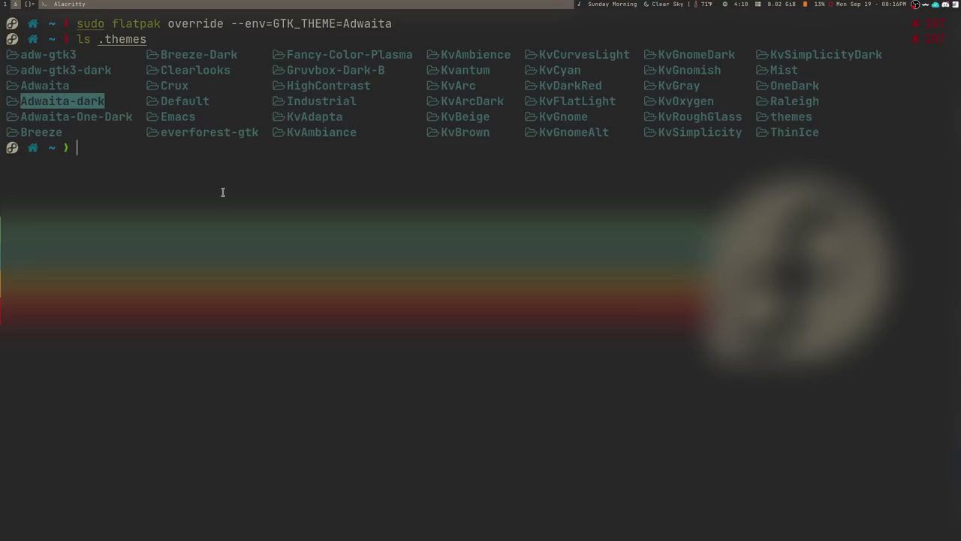
Step: Run sudo flatpak override --env=GTK_THEME=Adwaita-dark to set the GTK theme for Flatpak apps
type("sudo flatpak override --filesystem=$HOME/.themes")
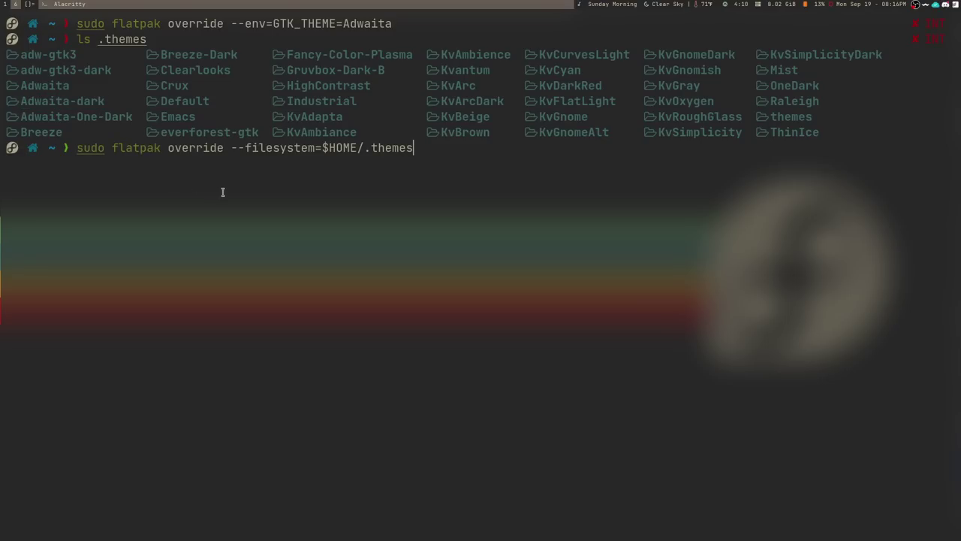
key("ctrl+c")
type("sudo flatpa")
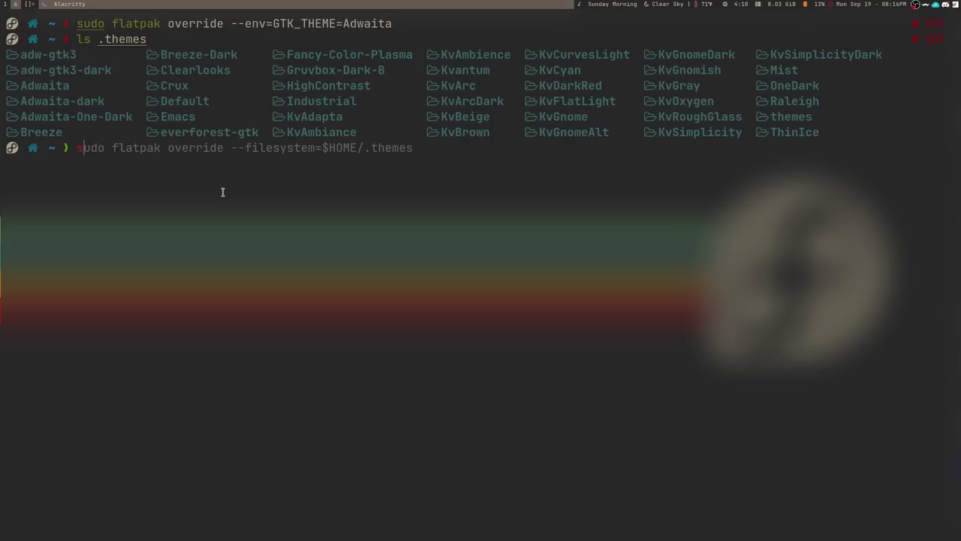
type("k override --env")
key("Right")
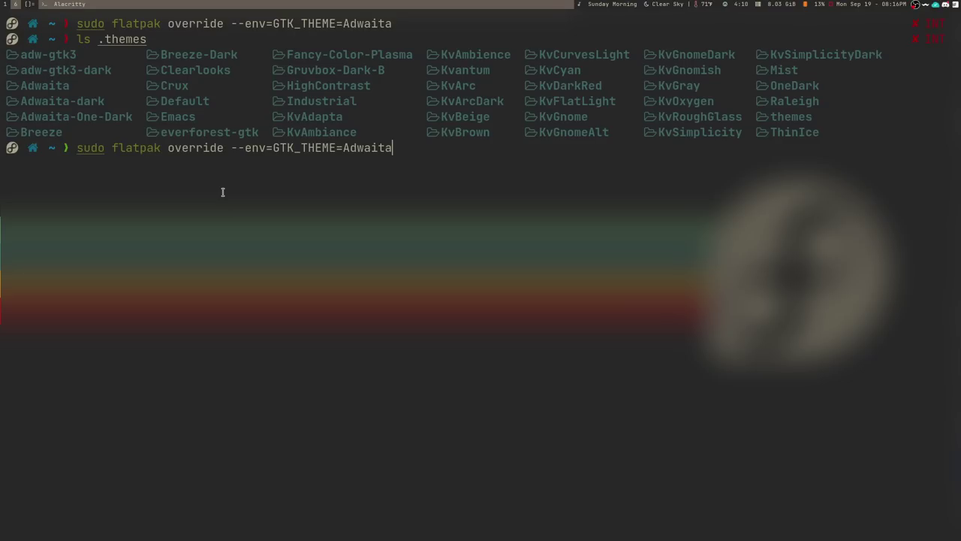
type("-dark")
key("Return")
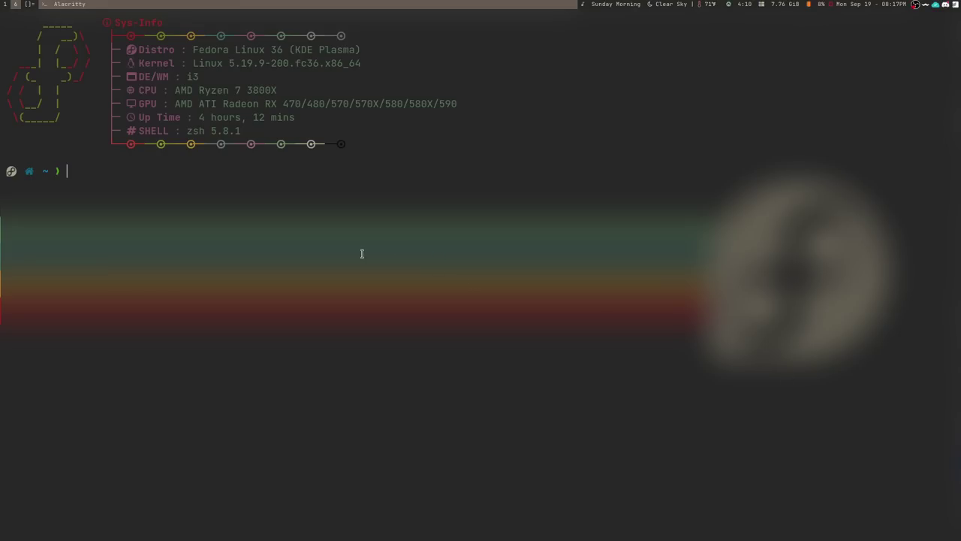
Step: Run flatpak update and accept the proposed org.libretro.RetroArch update to the system installation
type("flatpak upd")
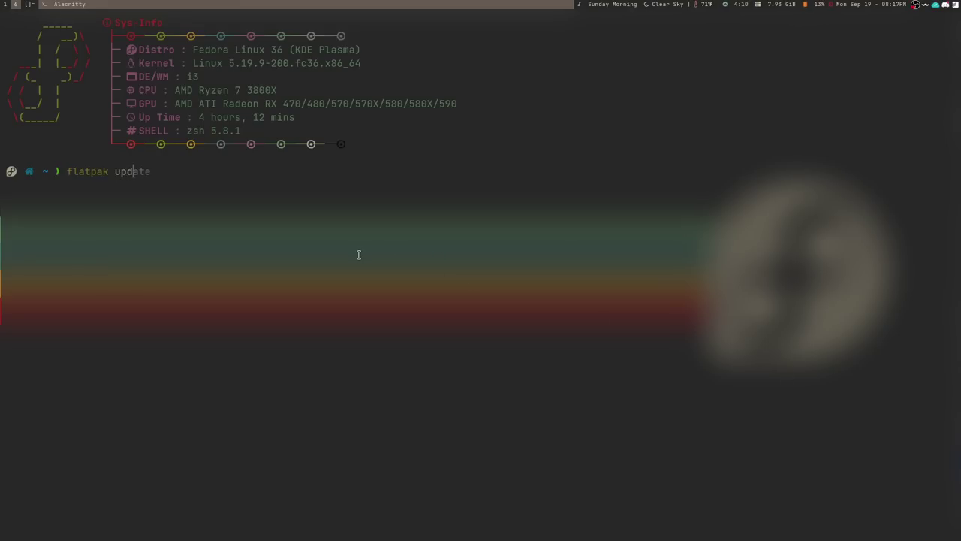
type("ate")
key("Return")
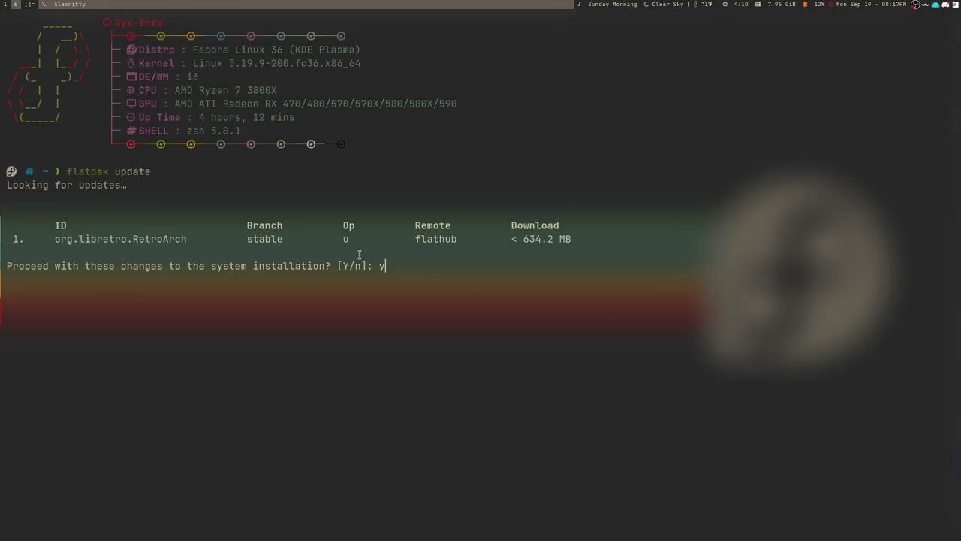
key("Return")
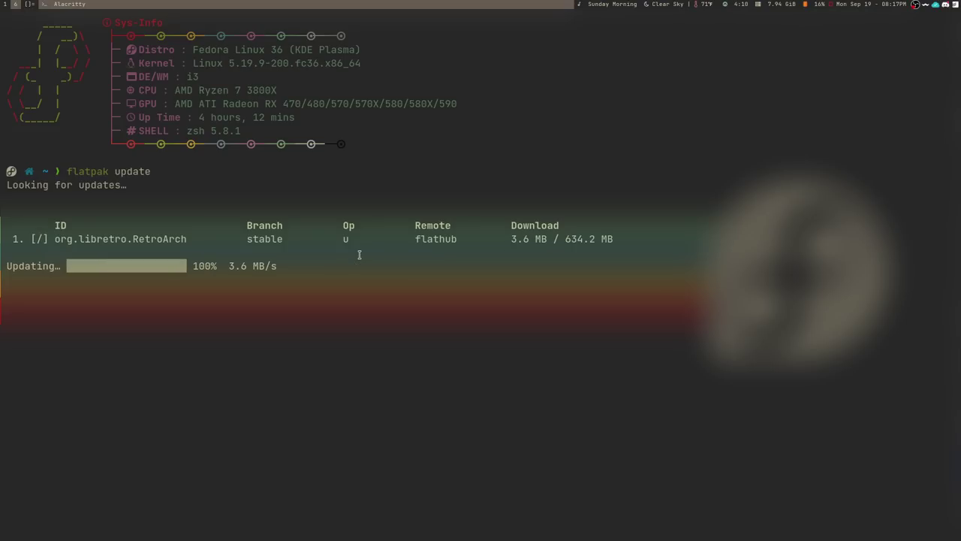